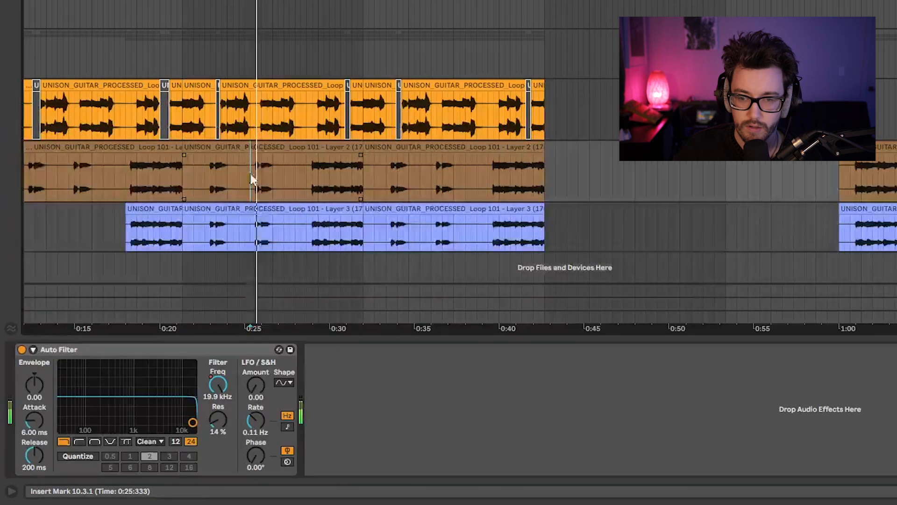
Play back the GUIT LAYERLOW and GUIT LAYERHI parts from around 0:25 and the sustained phrase near 0:29
click(892, 227)
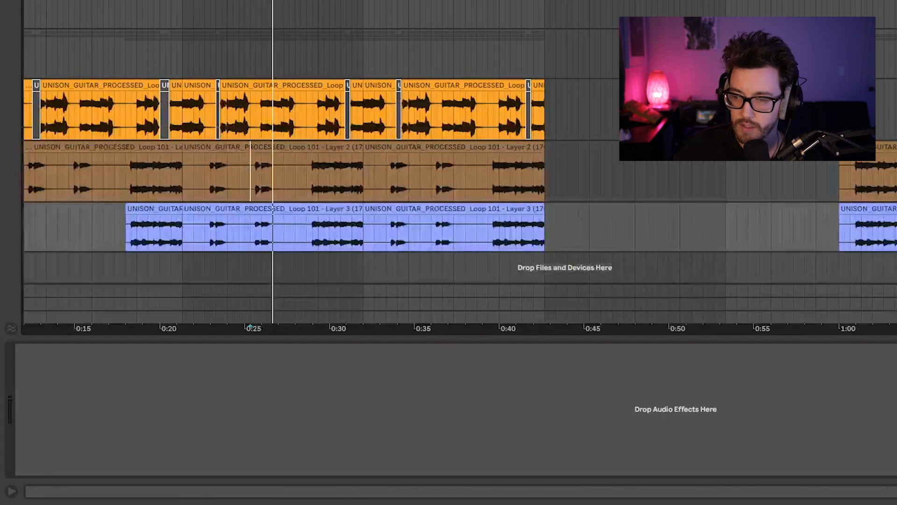
key(space)
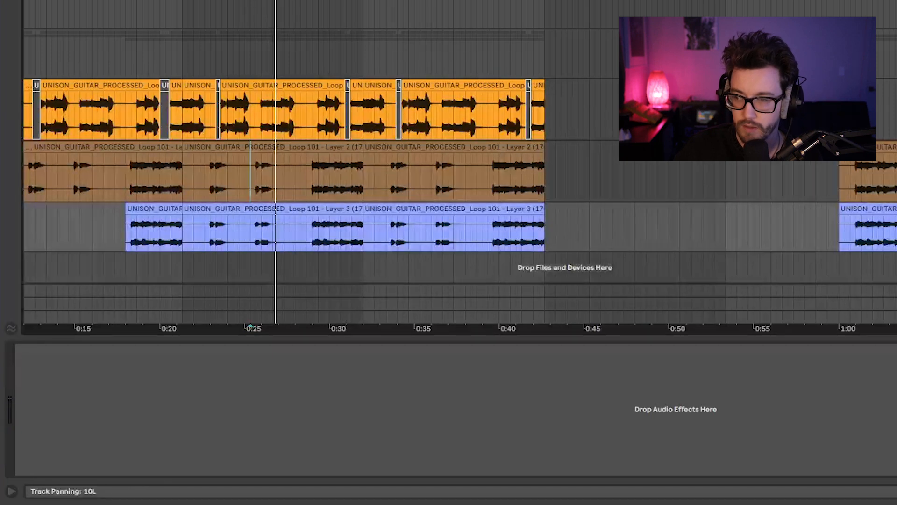
key(space)
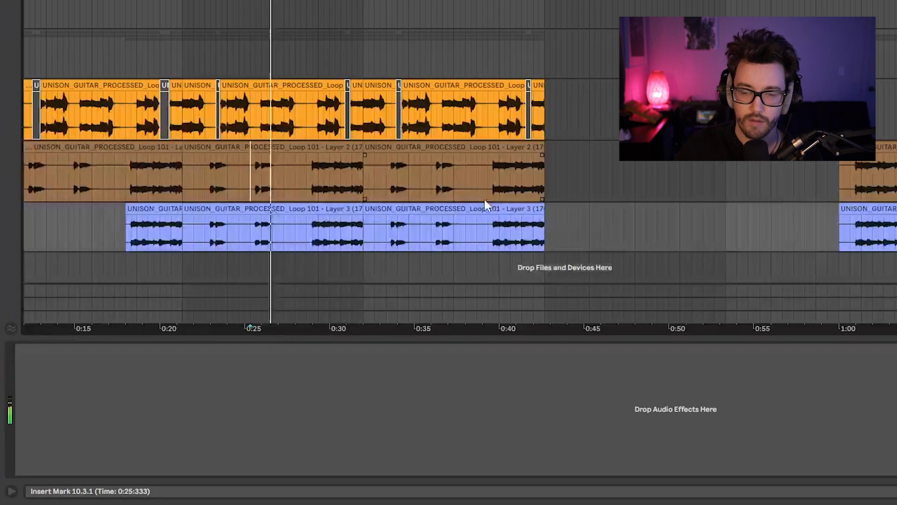
key(space)
click(893, 171)
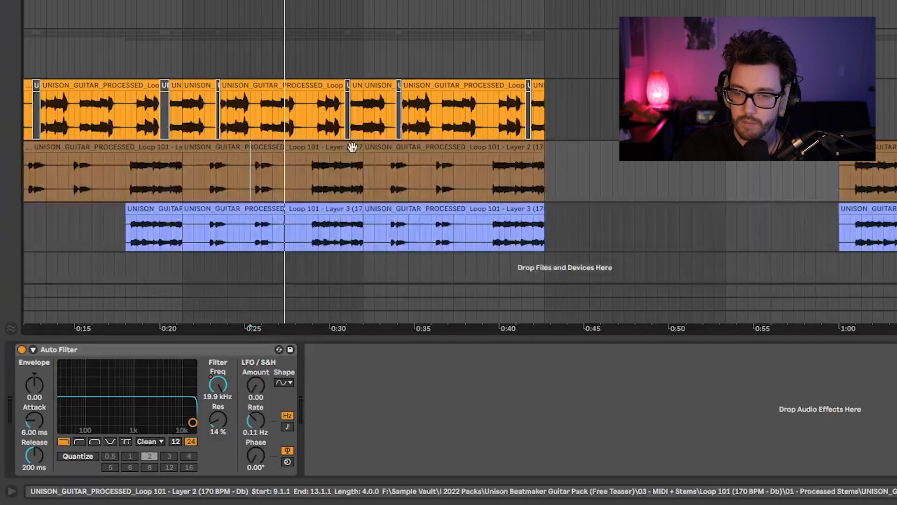
click(319, 185)
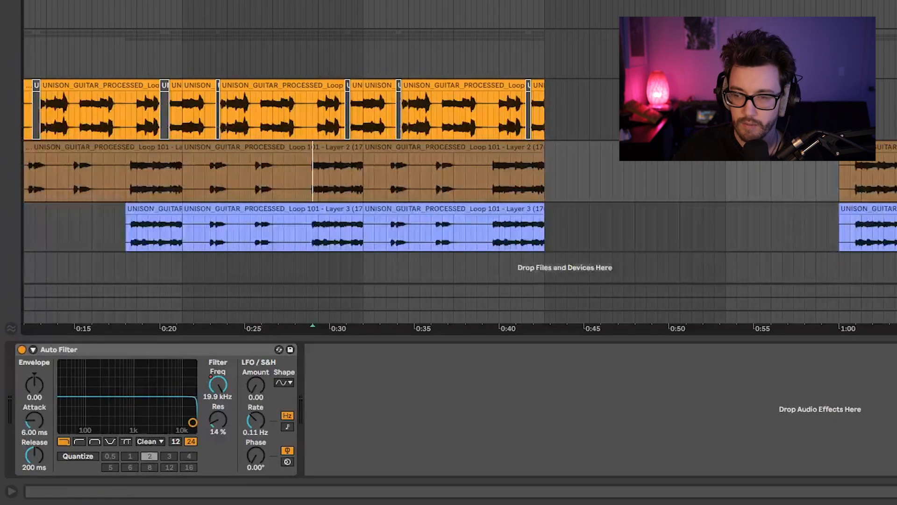
click(436, 182)
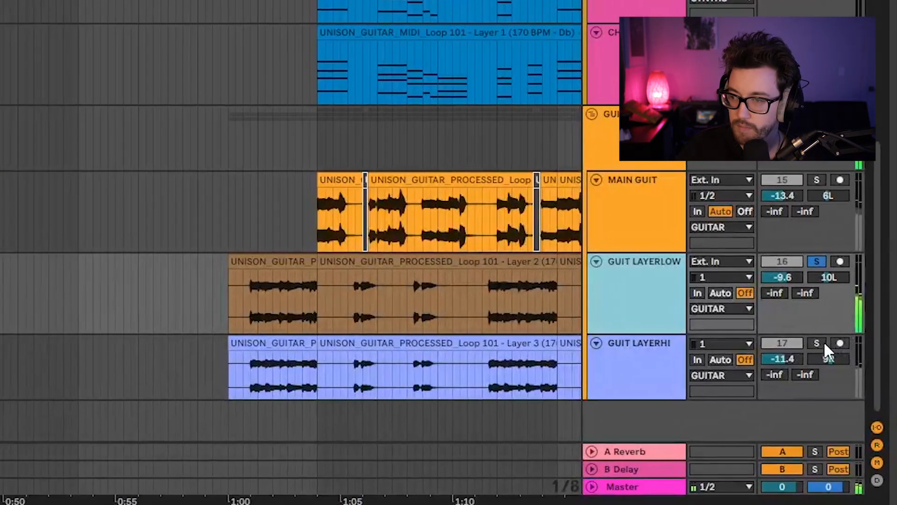
Solo the GUIT LAYERHI track as well and lower the GUIT LAYERLOW volume to -12.2 dB
click(823, 344)
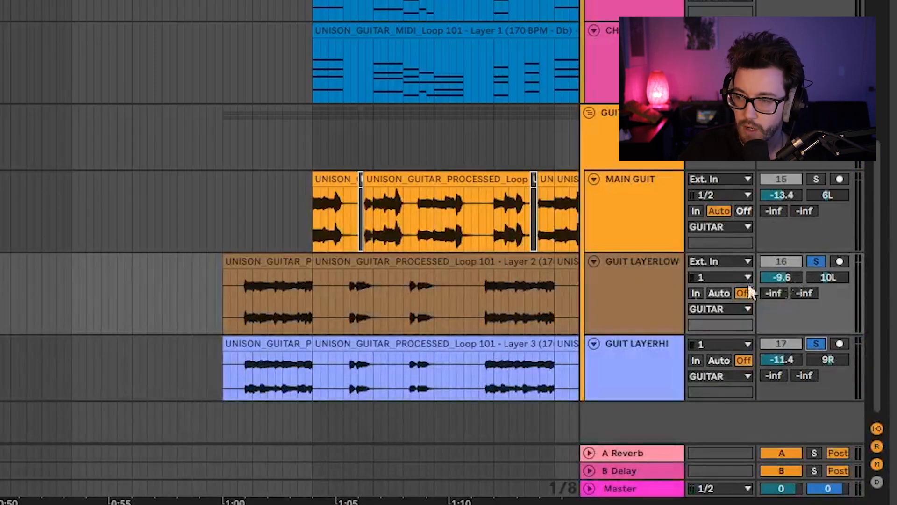
click(684, 294)
drag(779, 276, 779, 285)
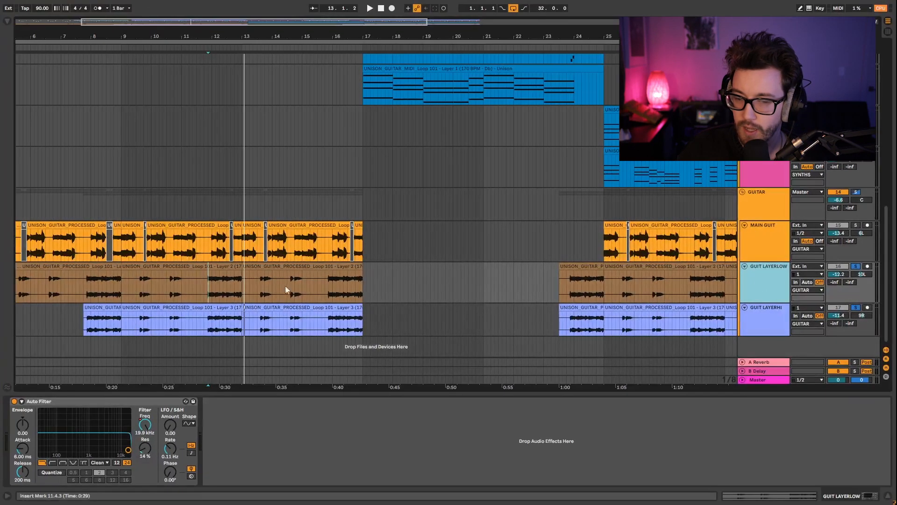
Add EQ Eight after Auto Filter on GUIT LAYERLOW and make band 1 a steep low cut at about 104 Hz
click(7, 21)
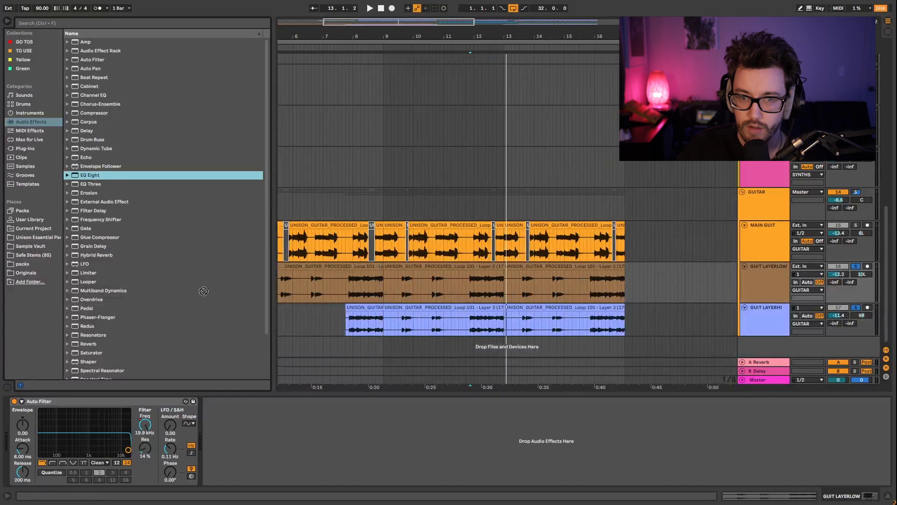
drag(251, 439, 250, 440)
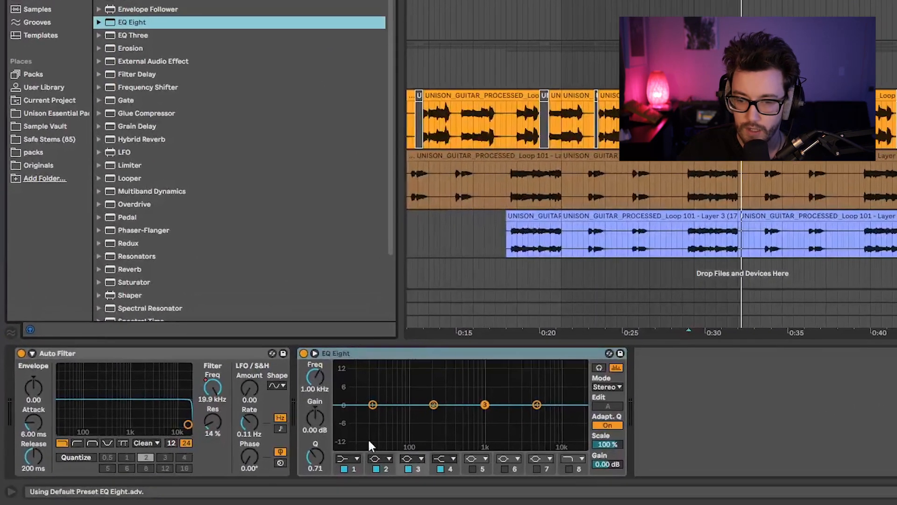
click(313, 465)
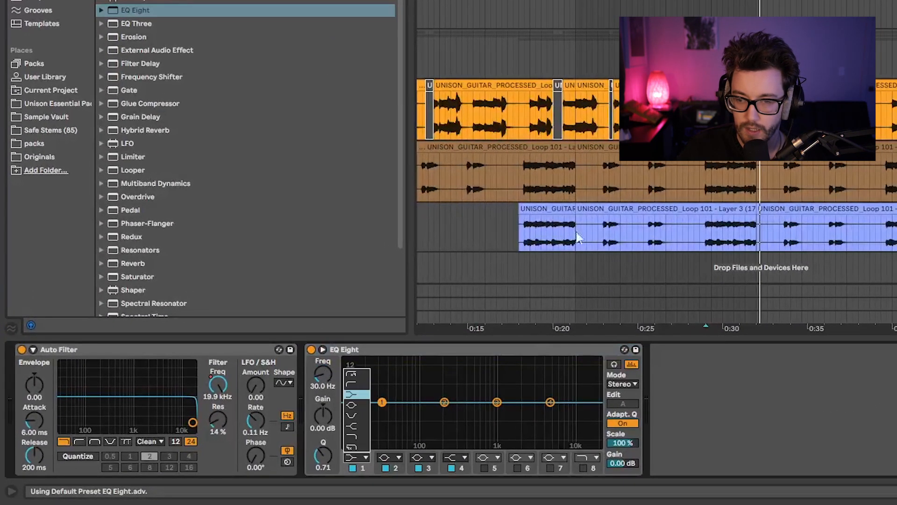
click(652, 178)
click(709, 171)
key(space)
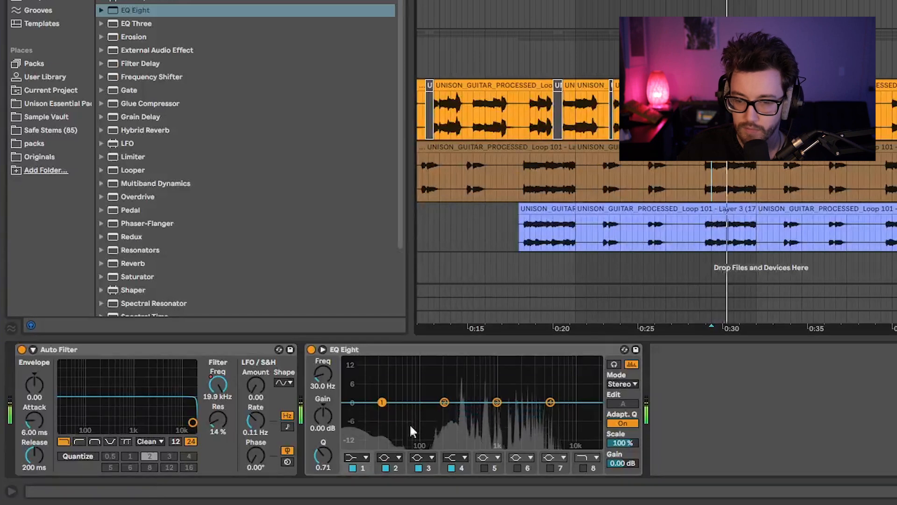
click(349, 455)
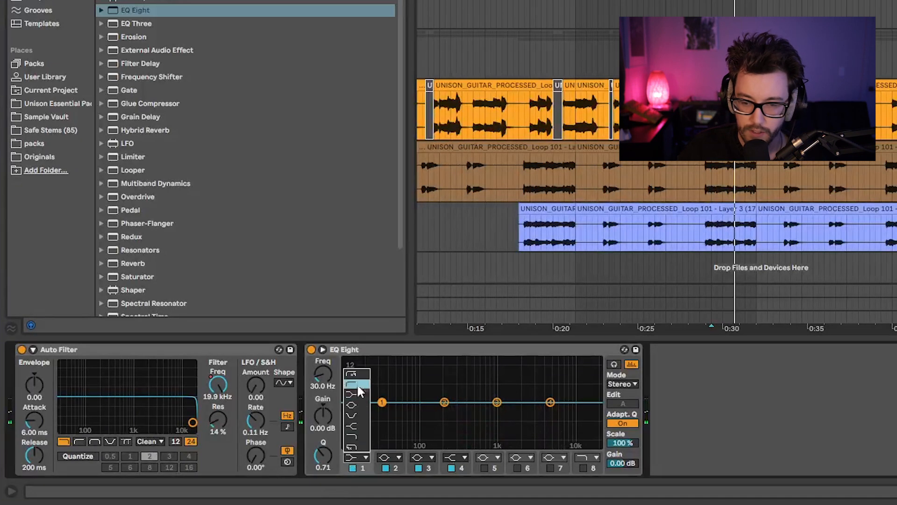
click(353, 374)
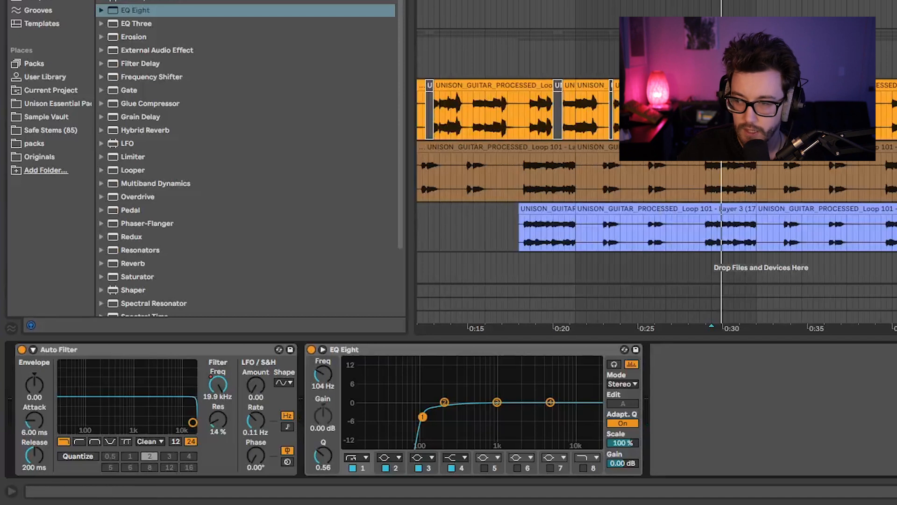
While auditioning the phrase, boost band 3 of the GUIT LAYERLOW EQ by 4.83 dB at 2.40 kHz
click(497, 402)
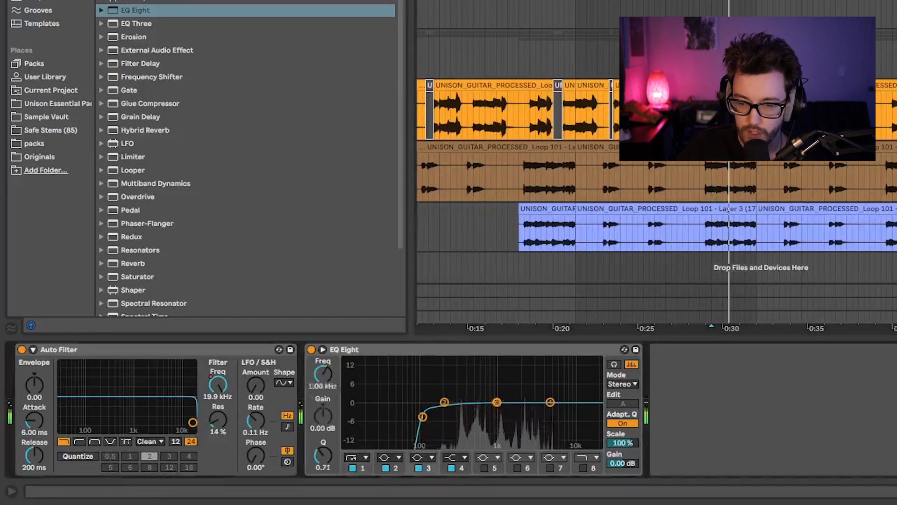
drag(497, 402, 484, 391)
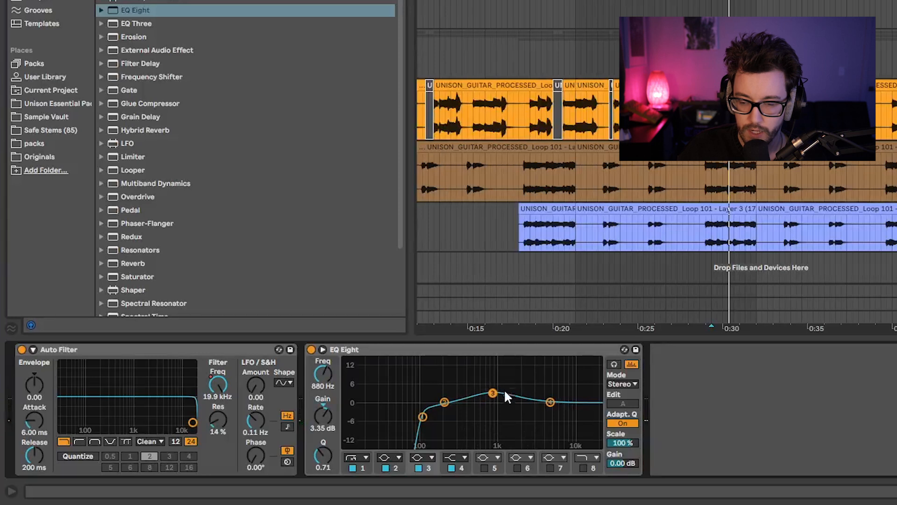
drag(495, 392, 514, 389)
key(space)
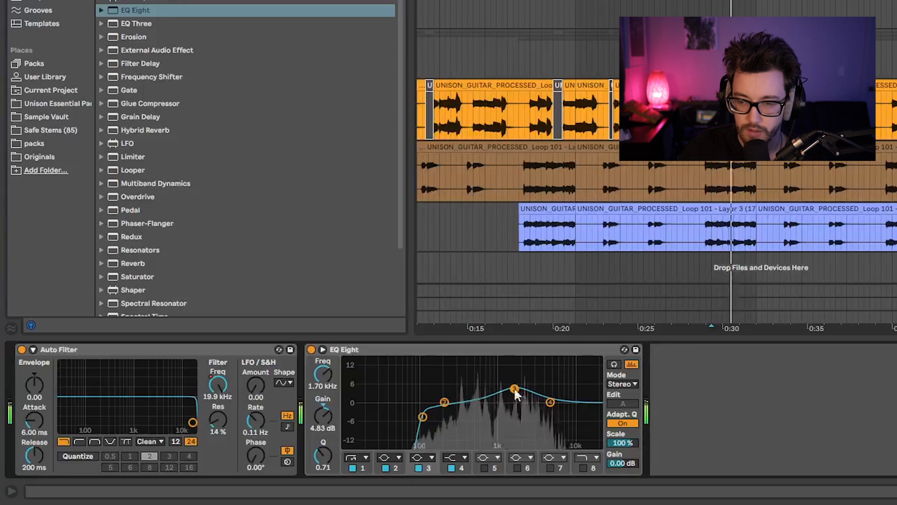
key(space)
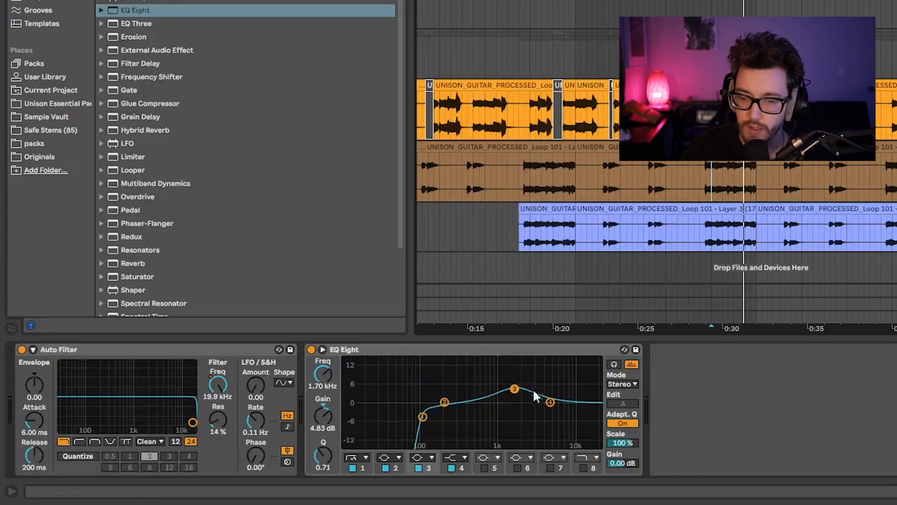
key(space)
drag(514, 390, 521, 390)
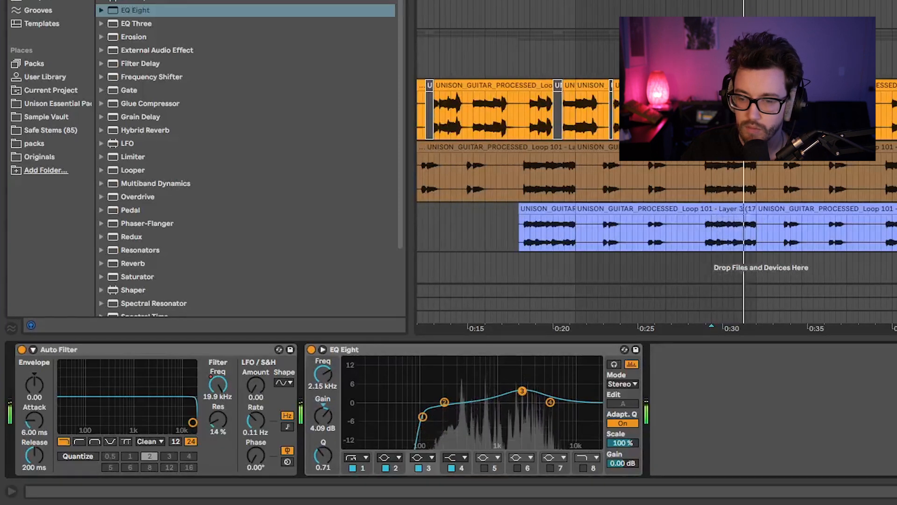
mouse_move(522, 391)
mouse_down()
mouse_move(521, 405)
mouse_move(525, 388)
mouse_up()
key(space)
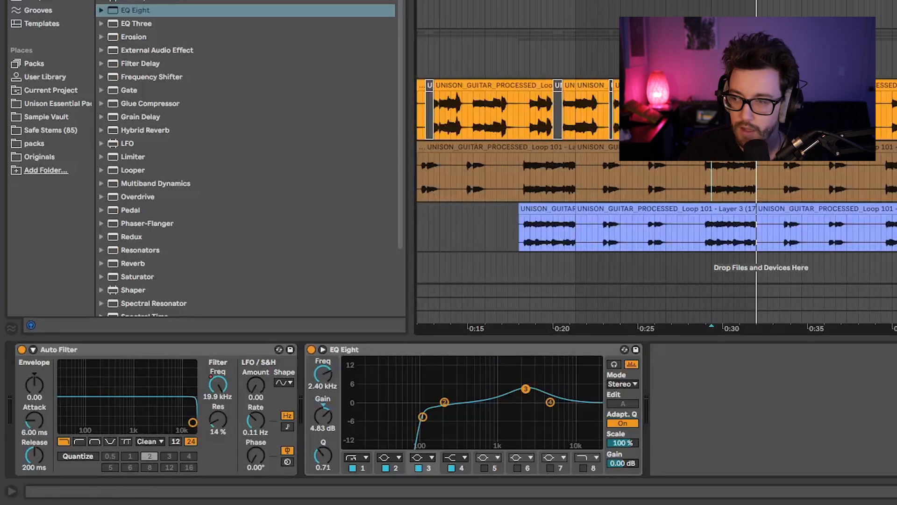
Turn on the EQ Eight of the MAIN GUIT track and set its low-cut band to 75.8 Hz during playback
click(711, 181)
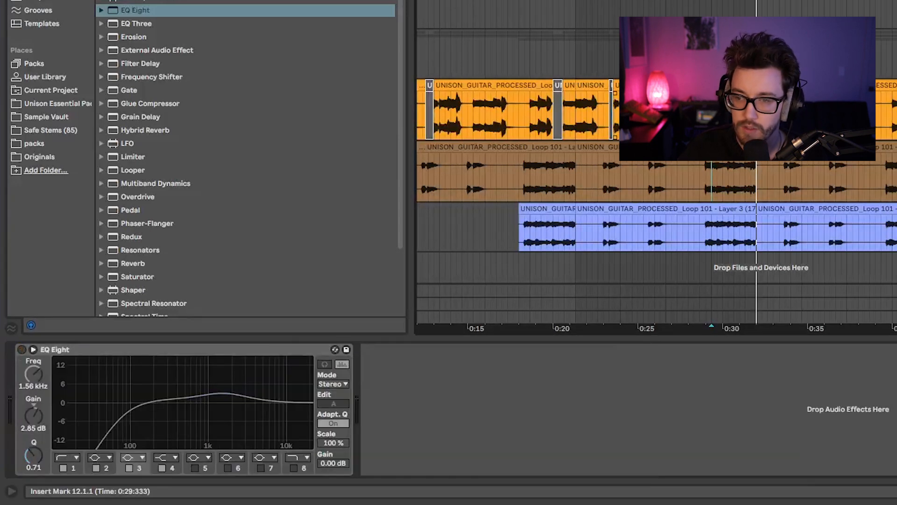
key(space)
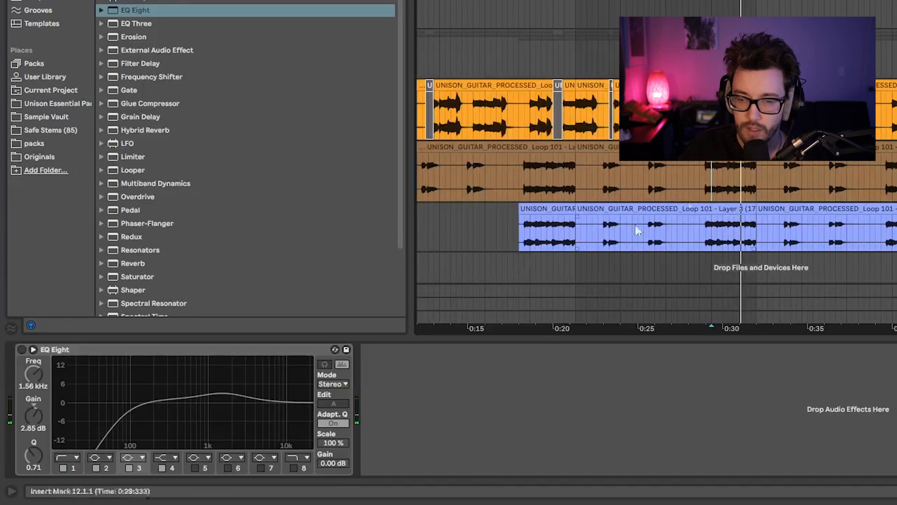
click(21, 349)
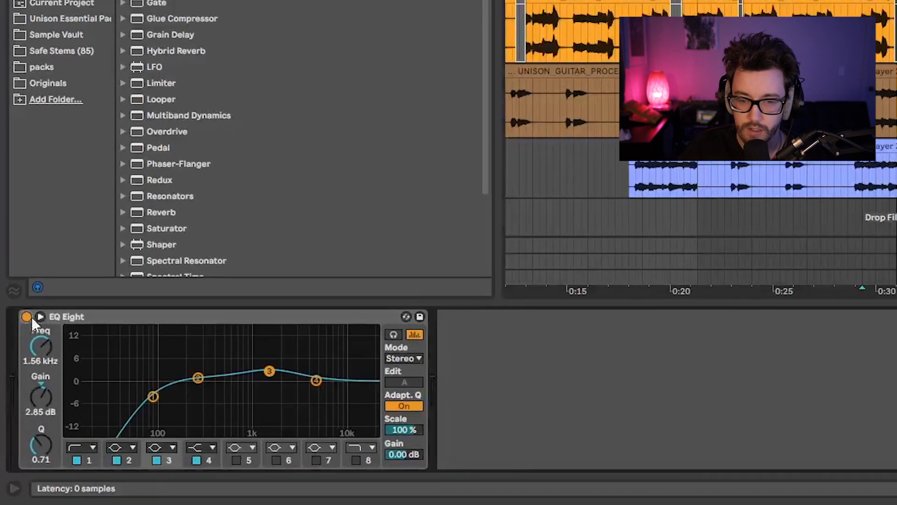
drag(153, 396, 108, 391)
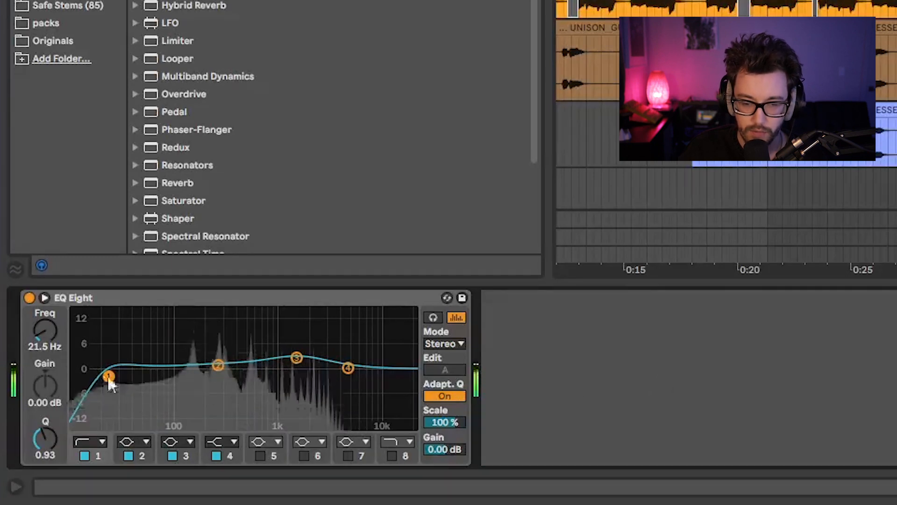
drag(108, 376, 163, 383)
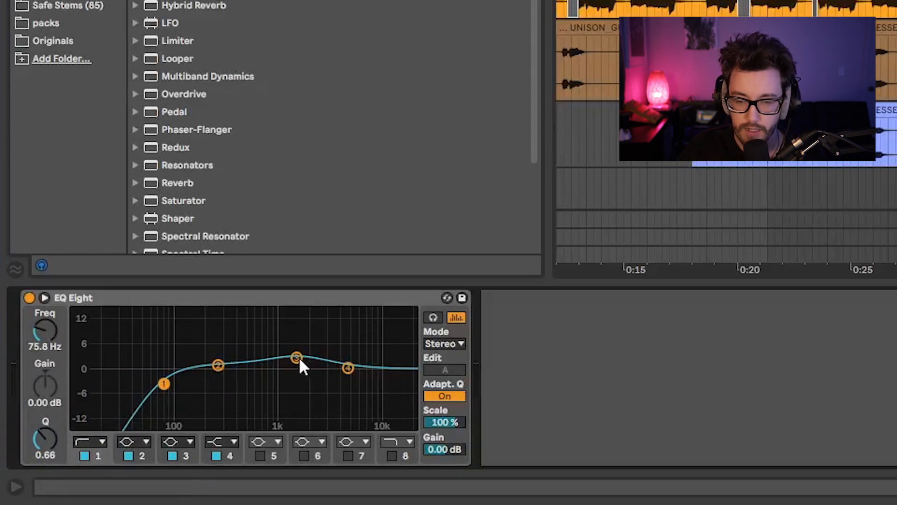
Set band 3 of the MAIN GUIT EQ to a 3.60 dB boost at 1.07 kHz while auditioning the phrase
drag(298, 357, 297, 354)
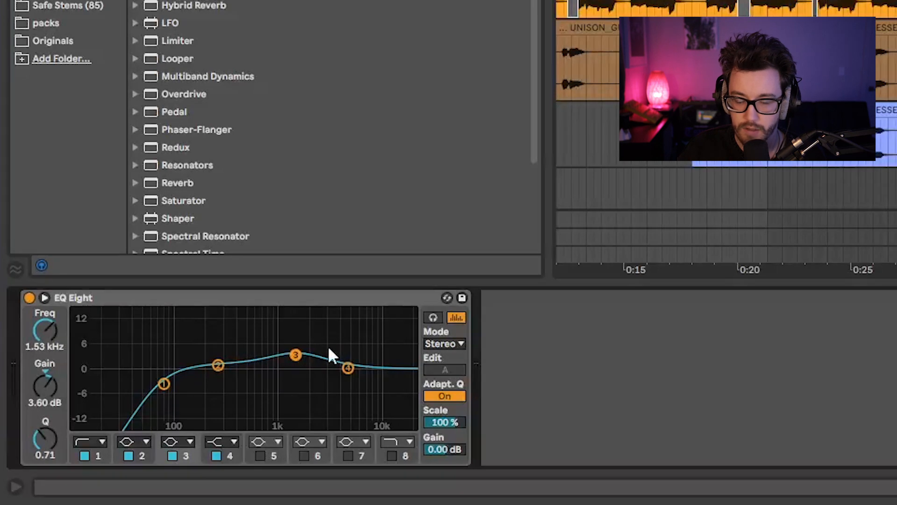
key(space)
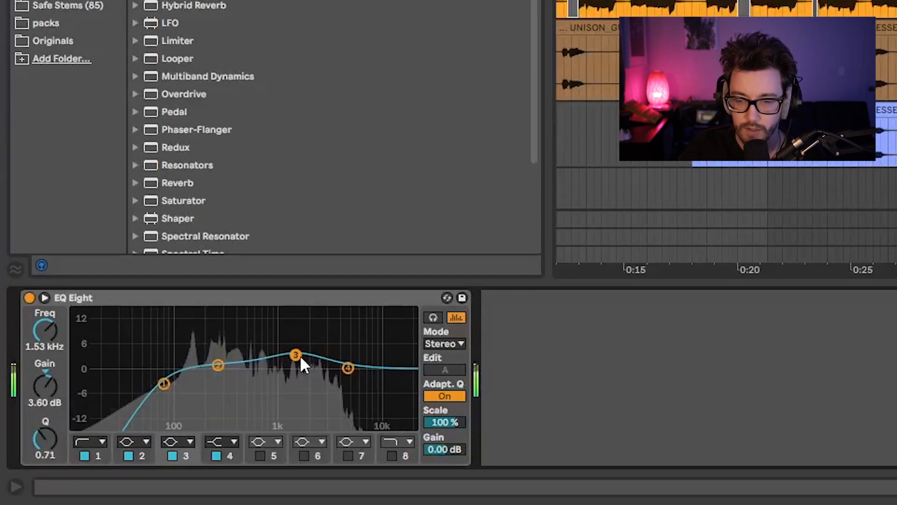
mouse_move(298, 352)
mouse_down()
mouse_move(289, 356)
mouse_move(299, 348)
mouse_up()
key(space)
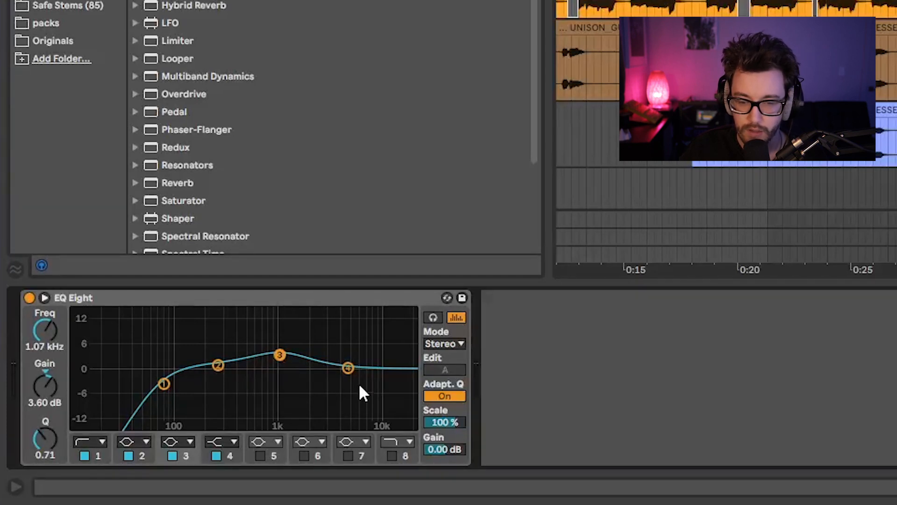
key(space)
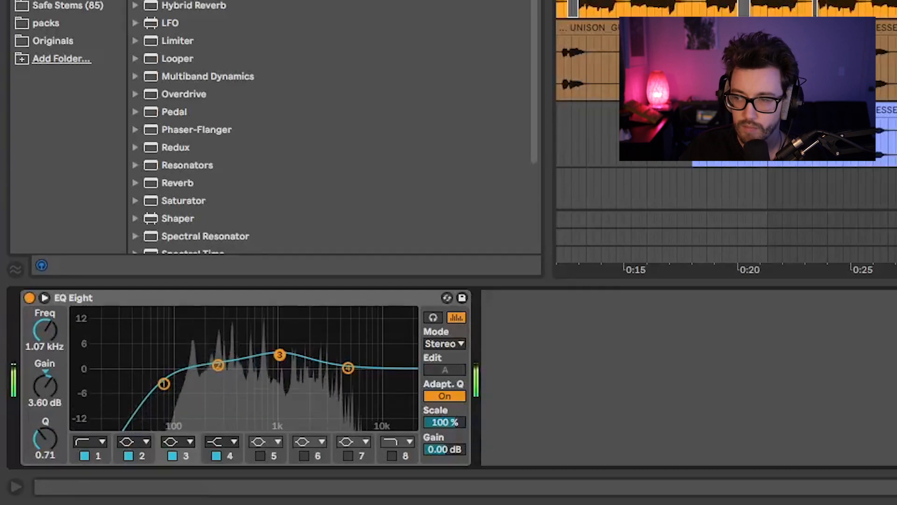
key(space)
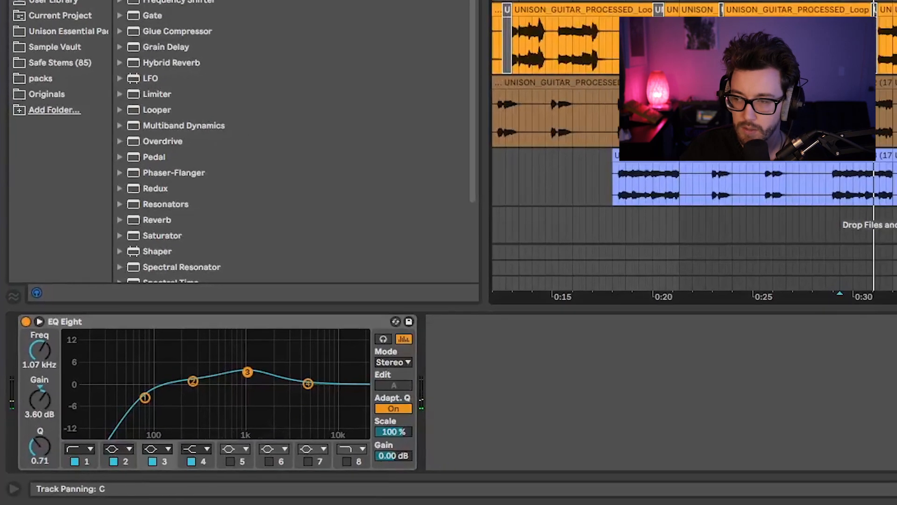
Pan the MAIN GUIT track to 4L while playing the guitar tracks together
key(space)
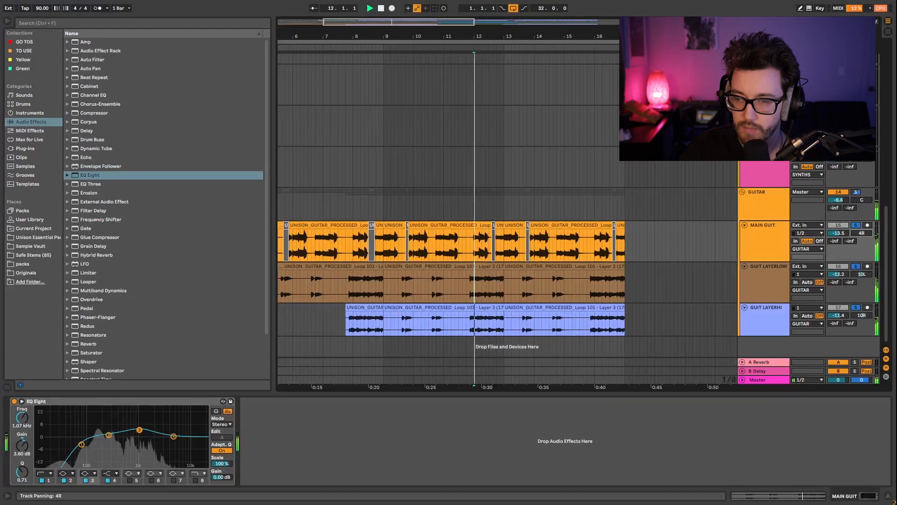
drag(862, 233, 862, 239)
key(space)
key(space)
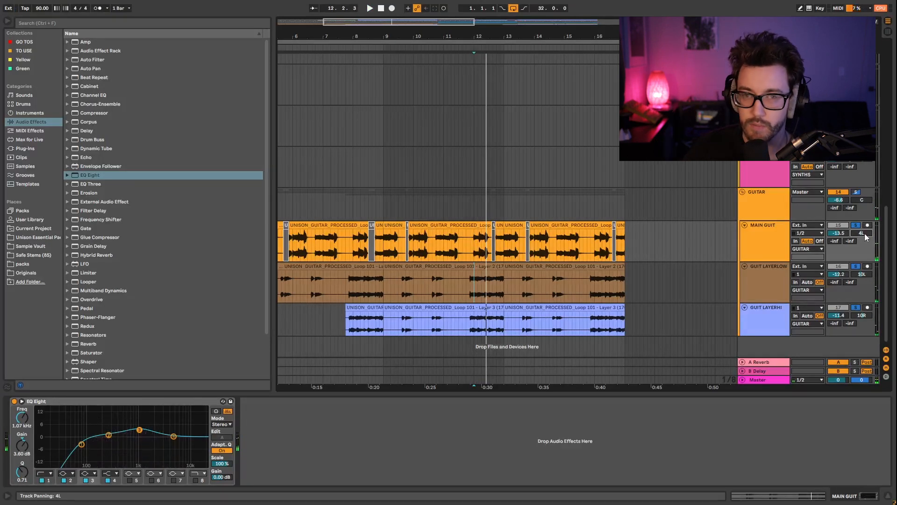
Play back the three guitar tracks together from 0:29 to check their balance and panning
click(458, 317)
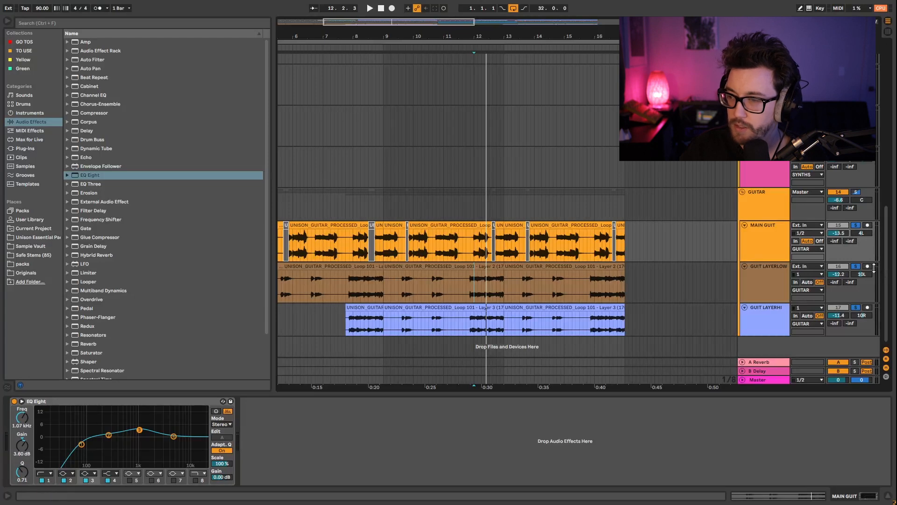
drag(840, 237, 838, 234)
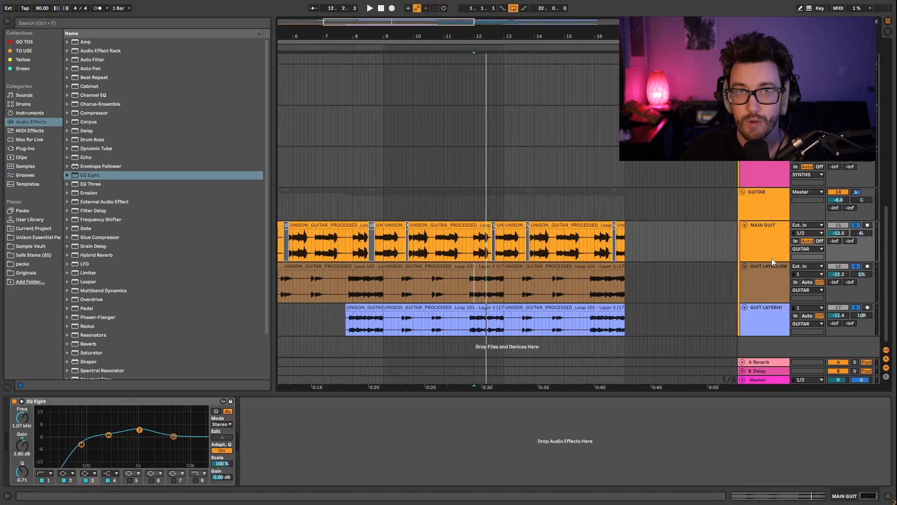
key(space)
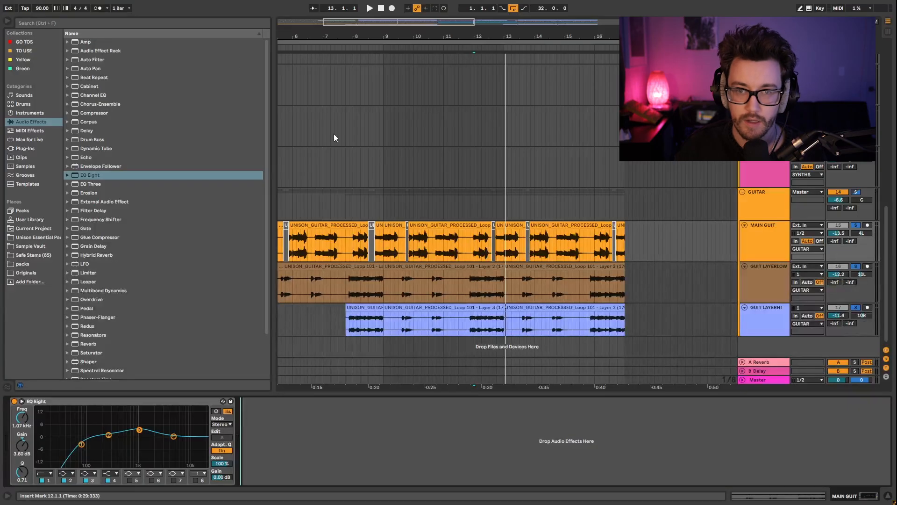
Show the mixer, select all the tracks and lower their volume faders together almost to silence
key(Tab)
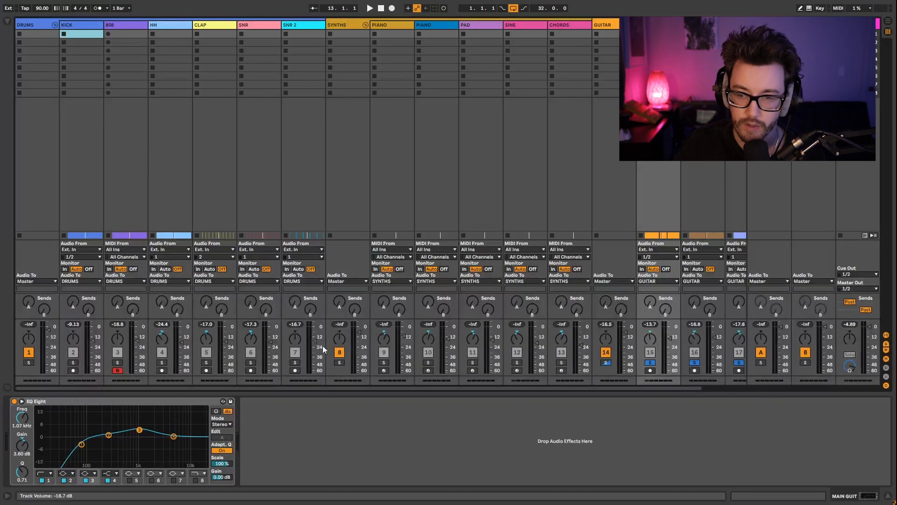
click(407, 430)
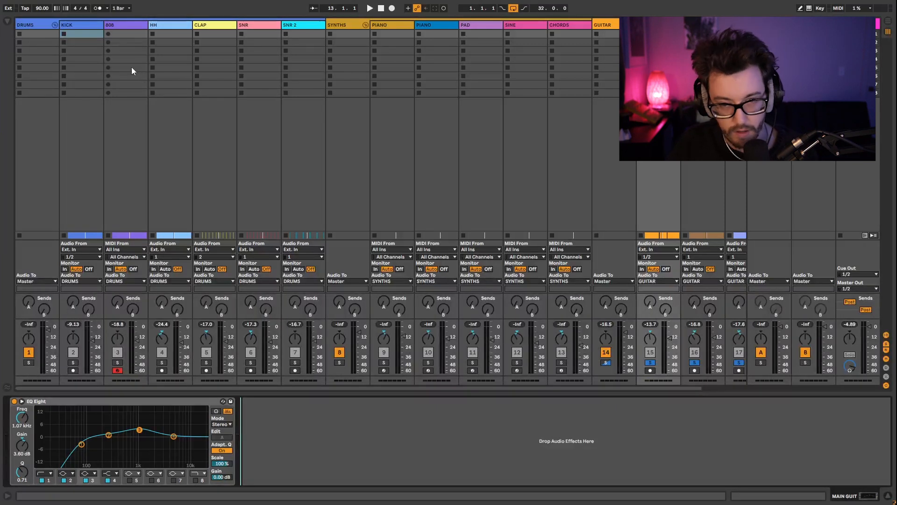
key(ctrl+a)
click(39, 24)
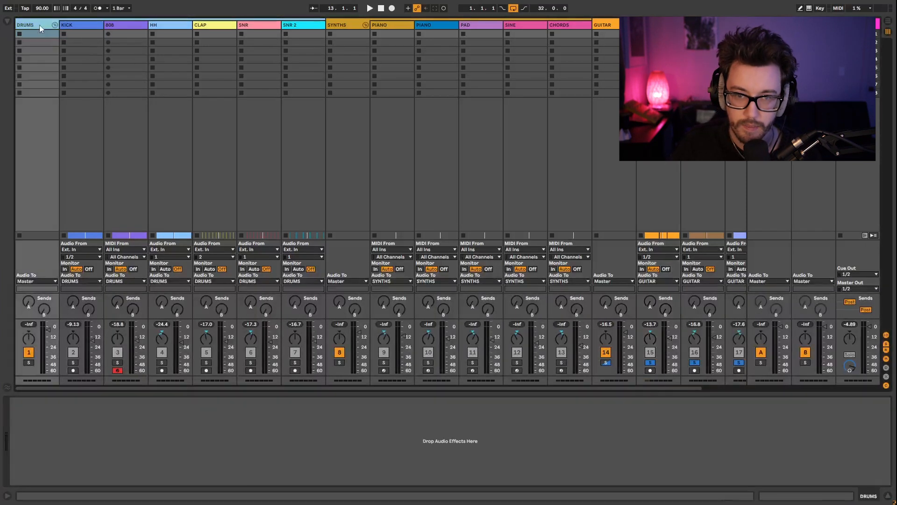
key(ctrl+a)
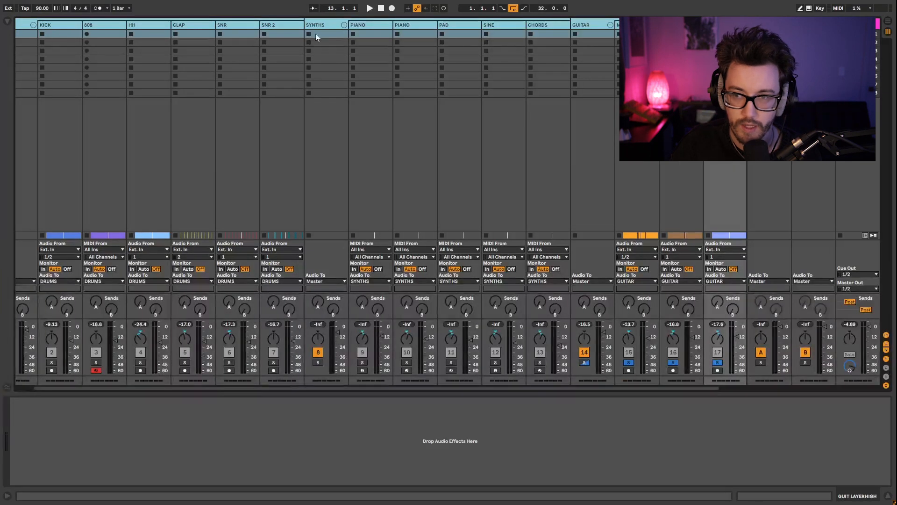
drag(426, 339, 425, 345)
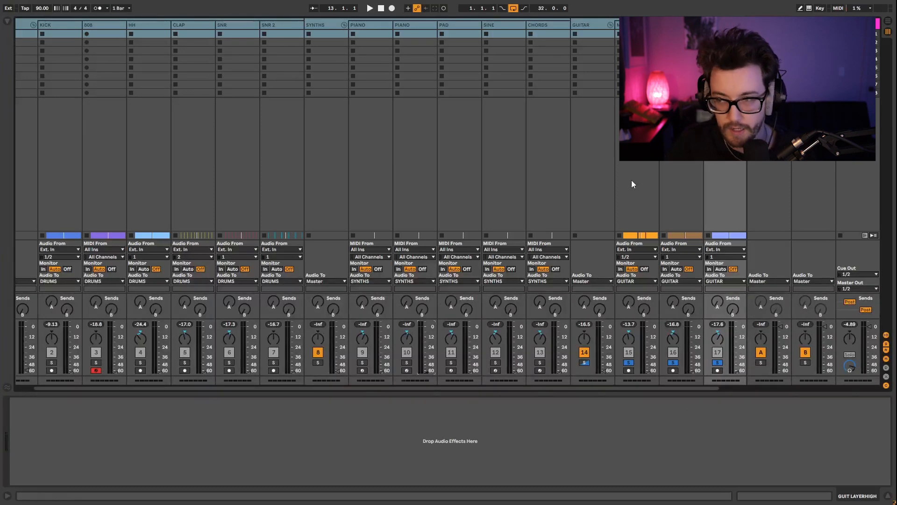
Inspect the effect chain of the Master track and the EQ Eight of the KICK track
key(Tab)
click(763, 382)
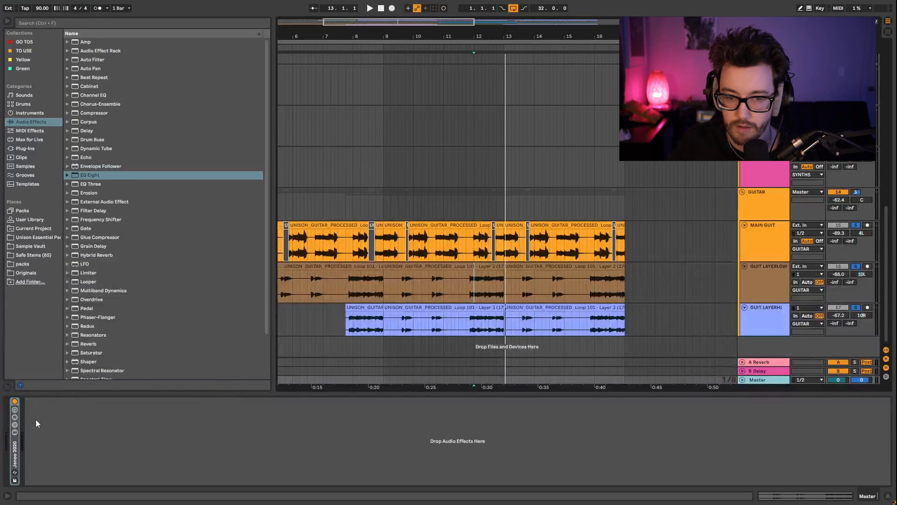
key(Tab)
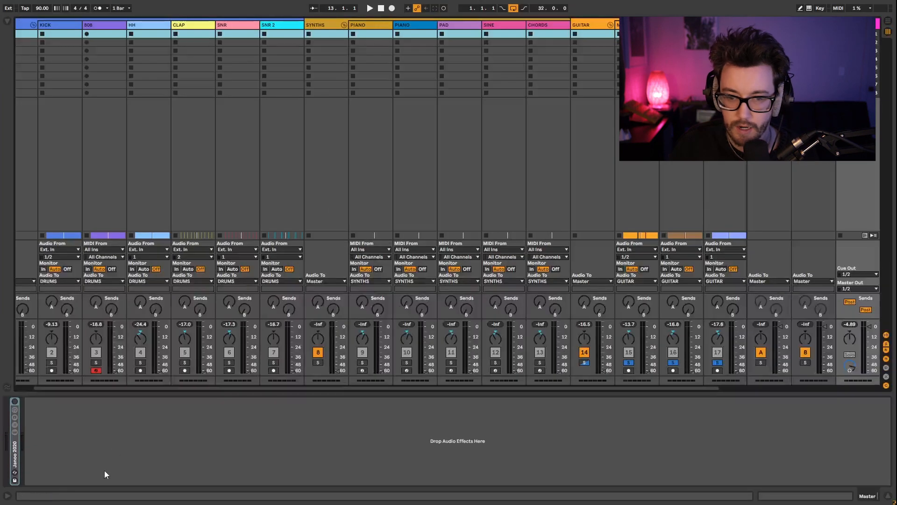
click(52, 26)
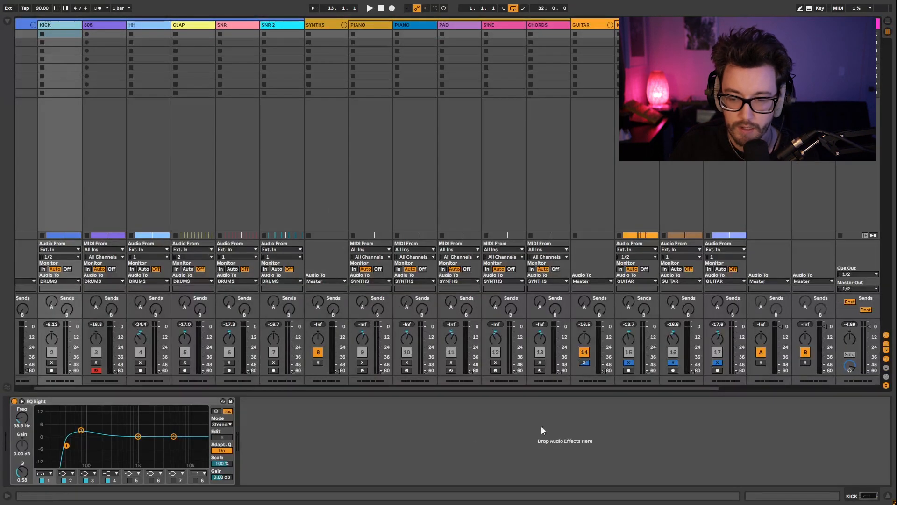
Place the playback start in the arrangement at 9.1.1, where the kick and 808 clips begin
key(Tab)
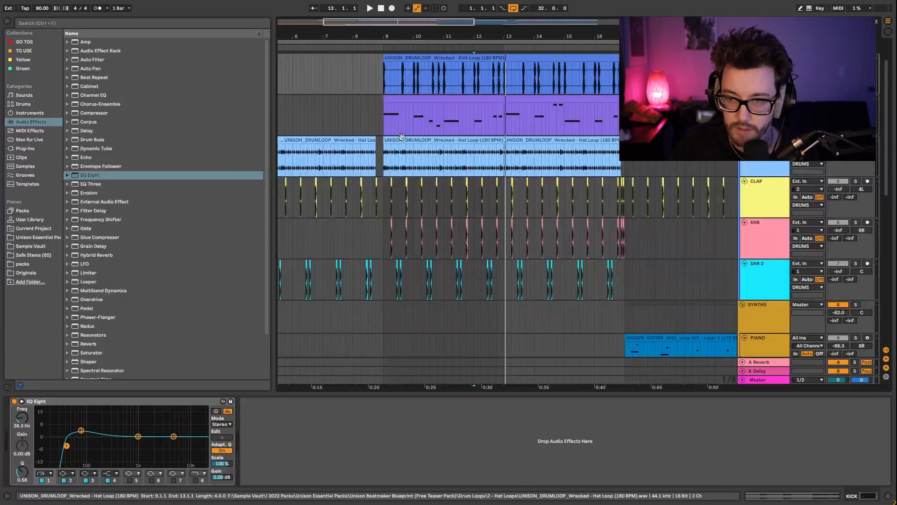
click(383, 124)
click(386, 124)
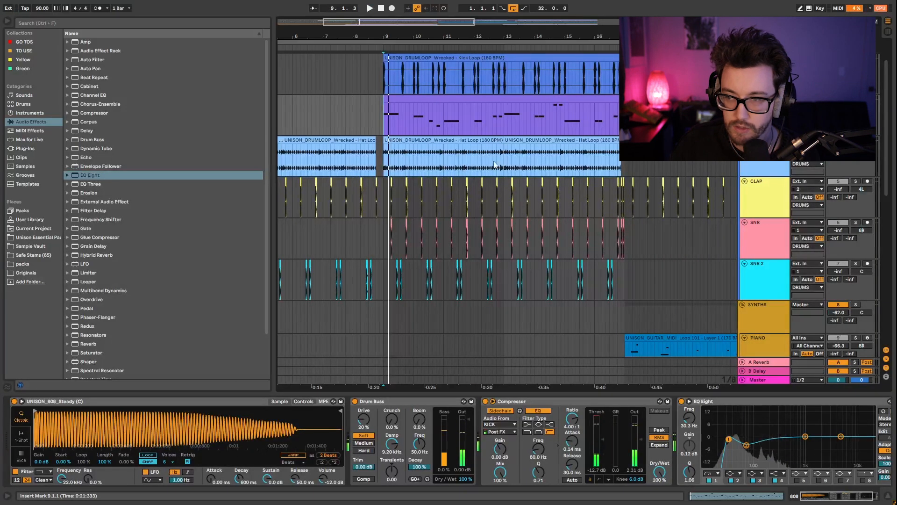
scroll(410, 175, up, 2)
Raise the KICK track's volume in the mixer during playback and clear the solo from the guitar tracks
key(Tab)
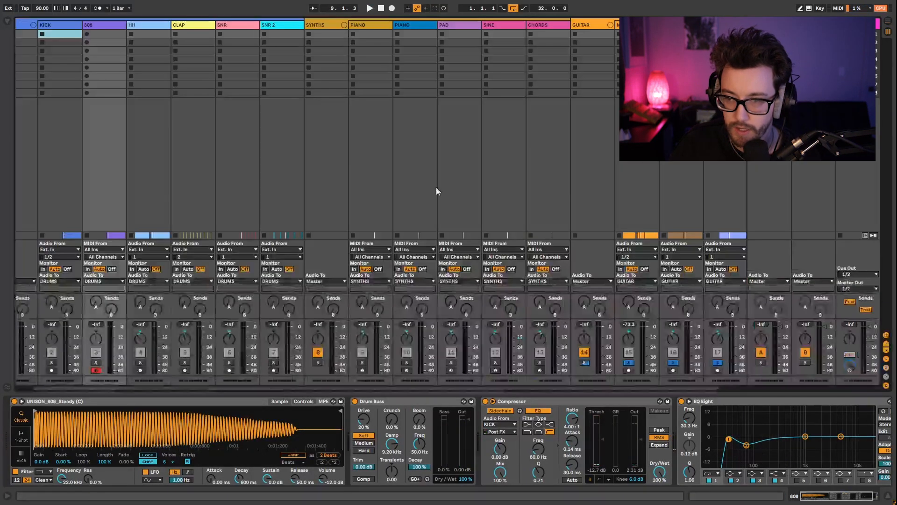
drag(72, 371, 72, 339)
key(space)
double_click(51, 362)
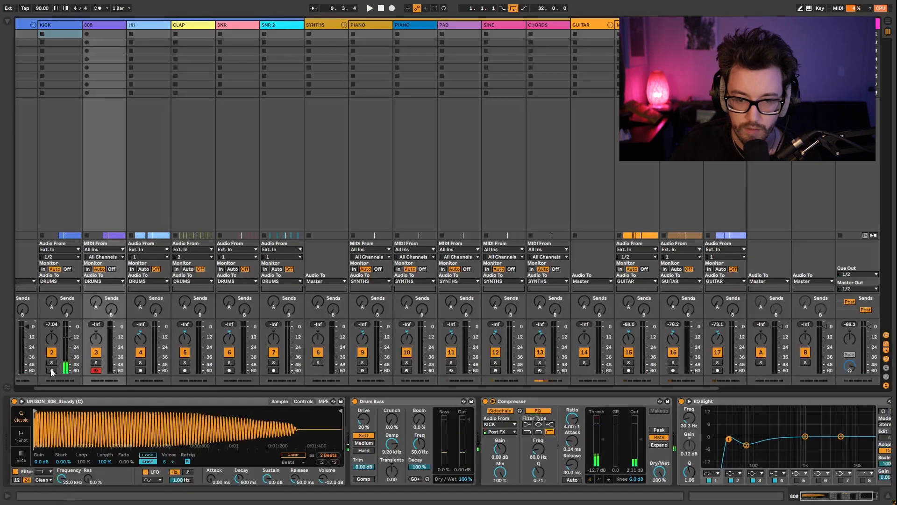
key(space)
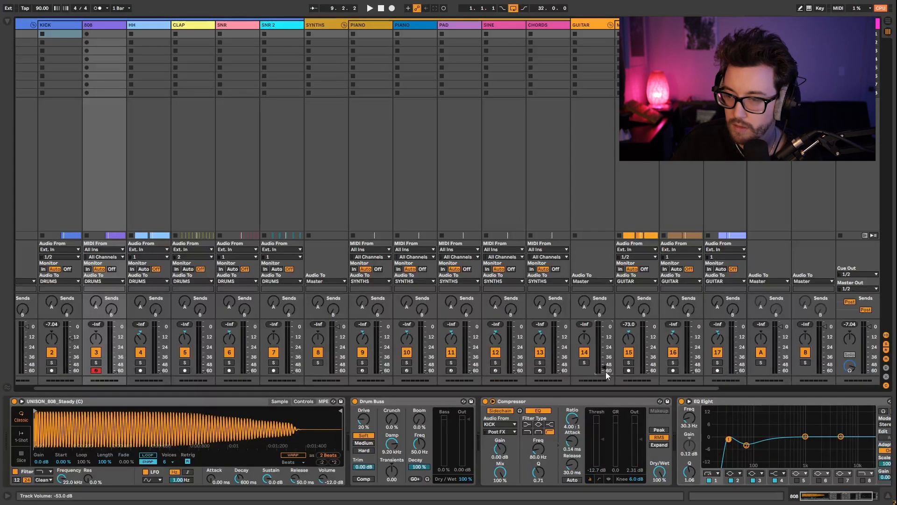
Bring the 808 track's volume up to about -14 dB against the kick during playback
key(space)
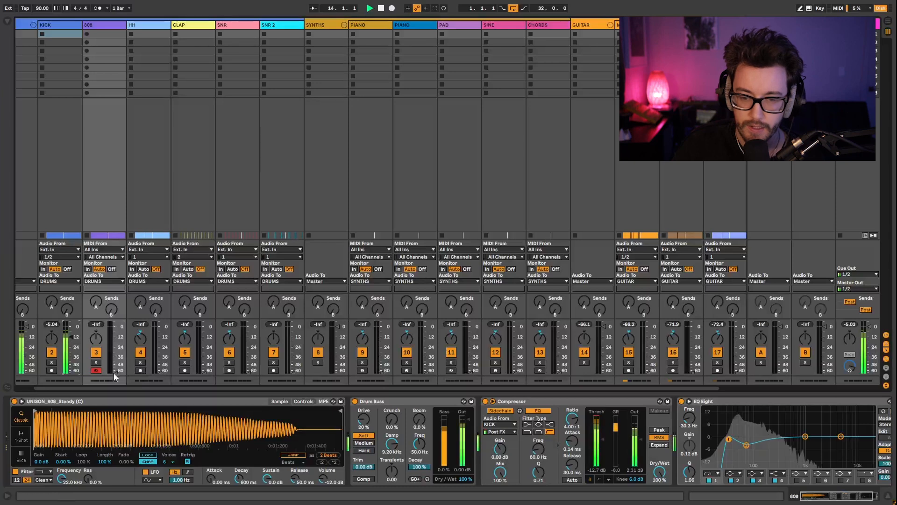
drag(115, 372, 116, 345)
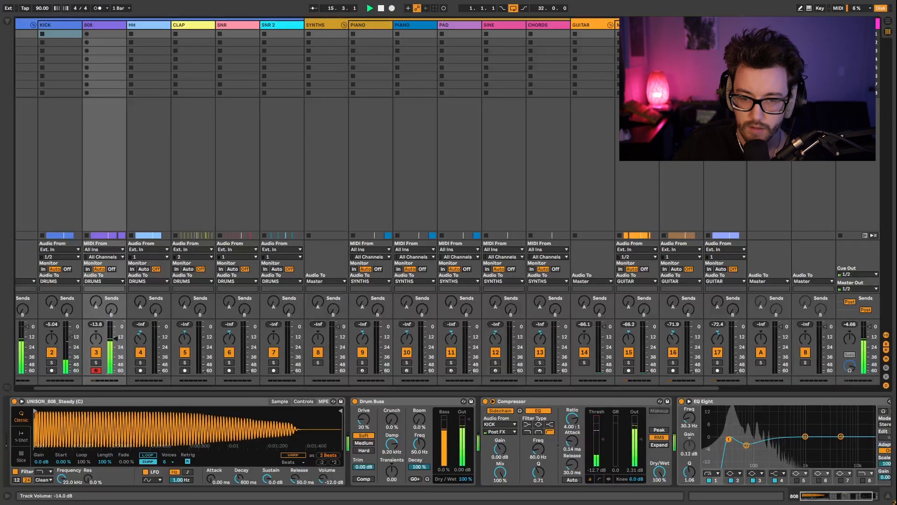
key(space)
key(space)
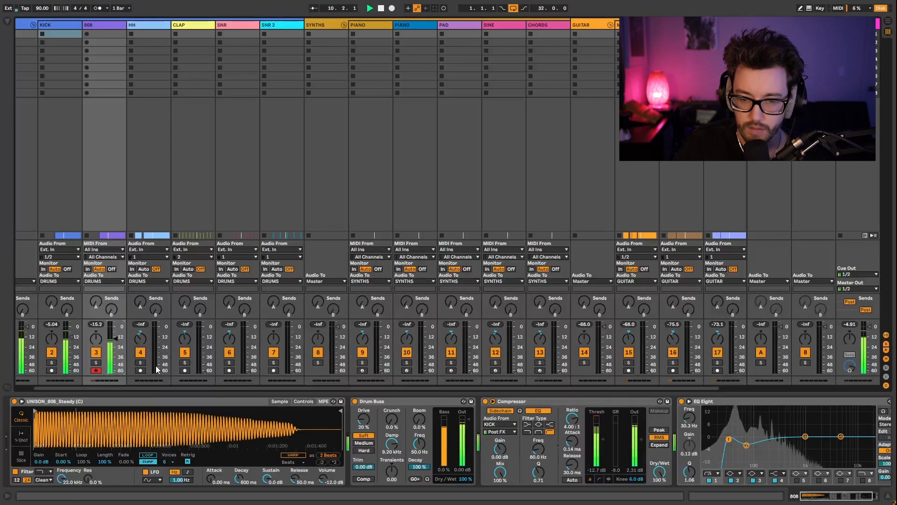
Raise the HH, CLAP, SNR and SNR 2 volumes to sit with the kick and 808, and adjust SNR 2's panning
drag(157, 369, 204, 345)
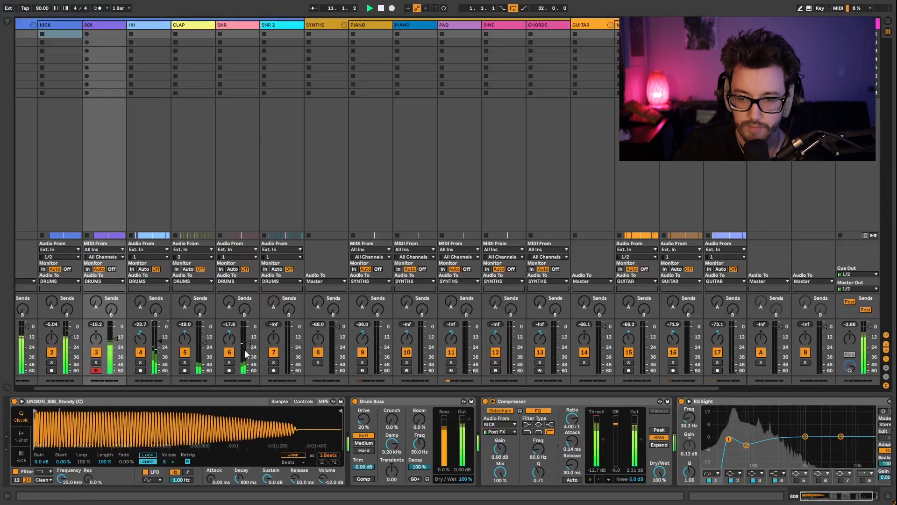
drag(295, 368, 293, 343)
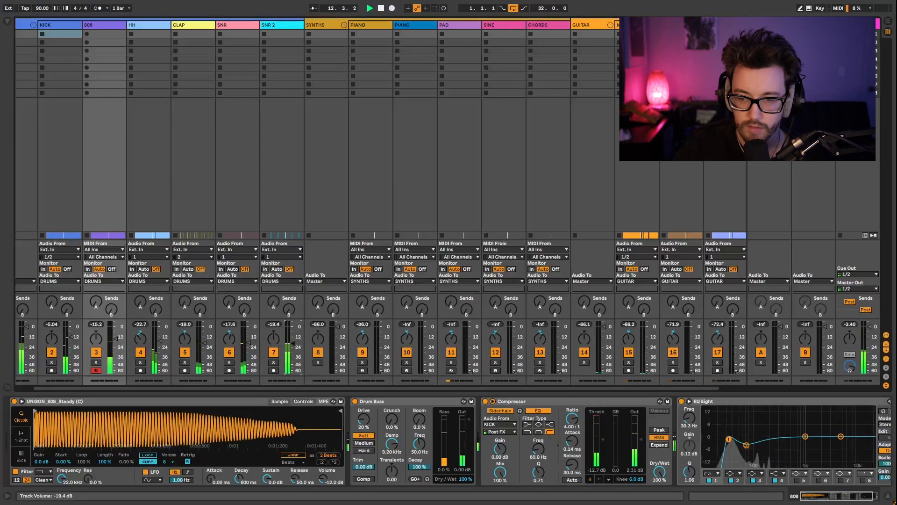
drag(273, 338, 294, 341)
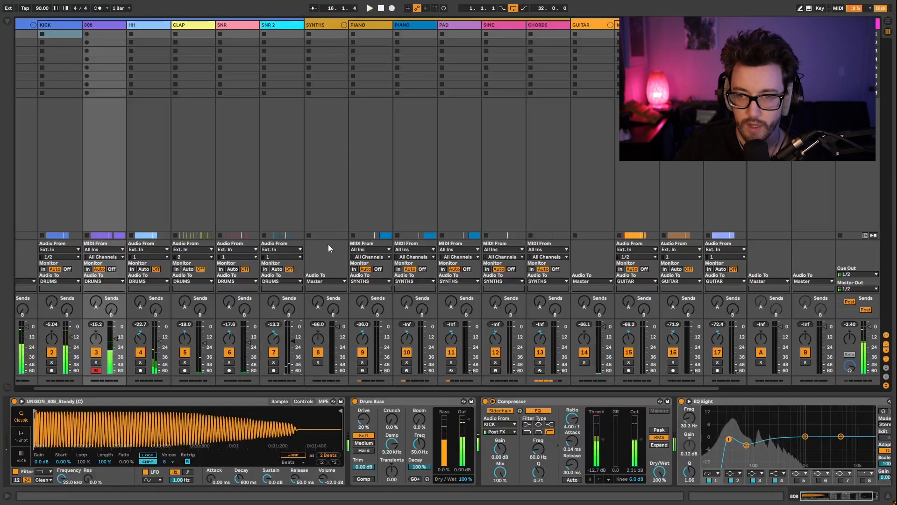